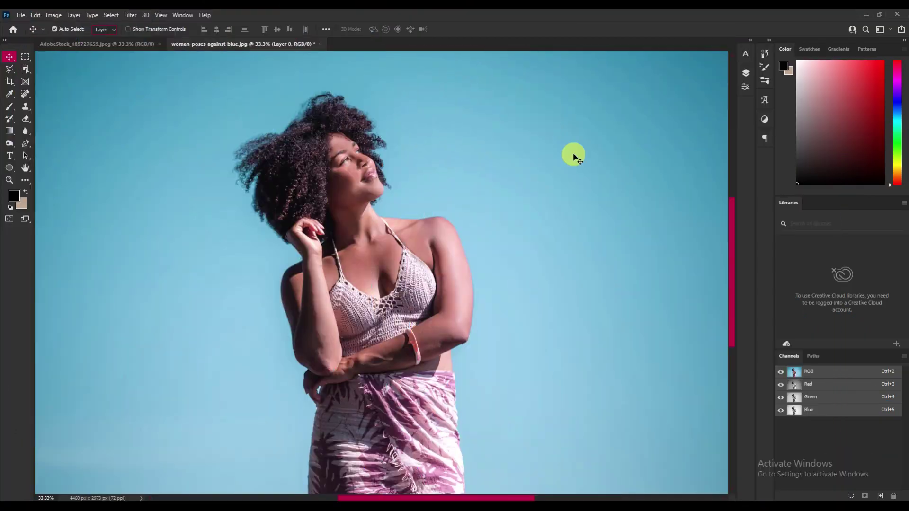
- Select the woman with Select Subject and add a layer mask hiding the blue backdrop
click(747, 74)
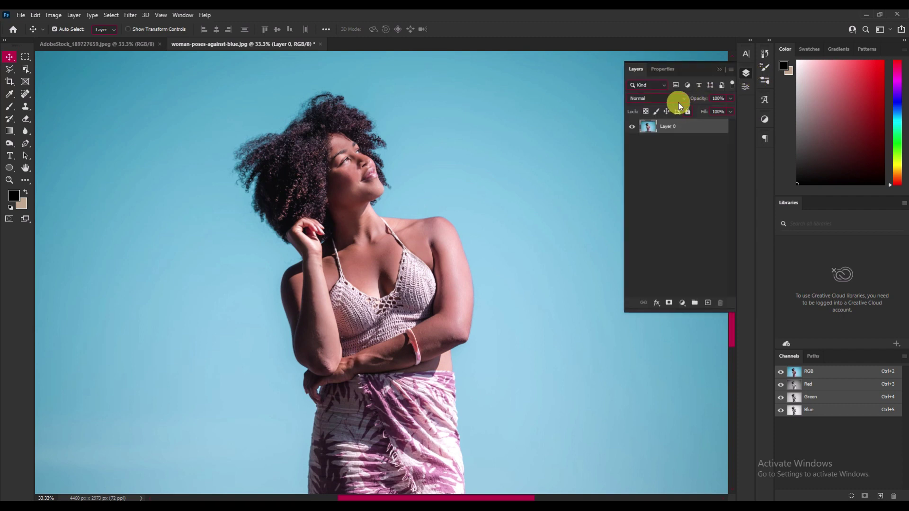
click(656, 69)
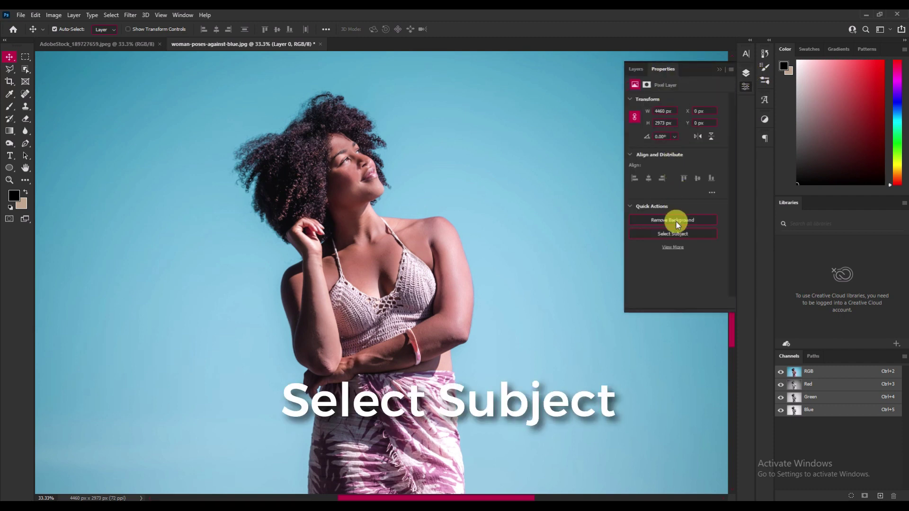
click(676, 236)
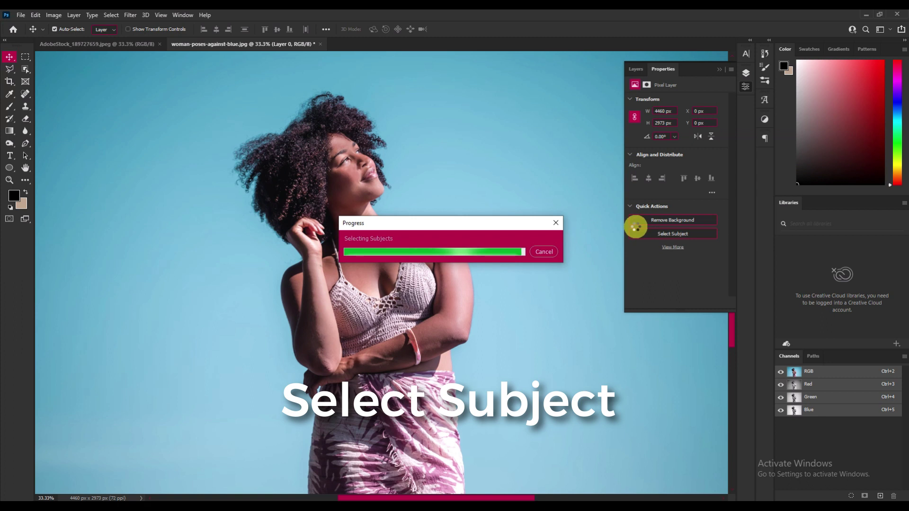
click(639, 73)
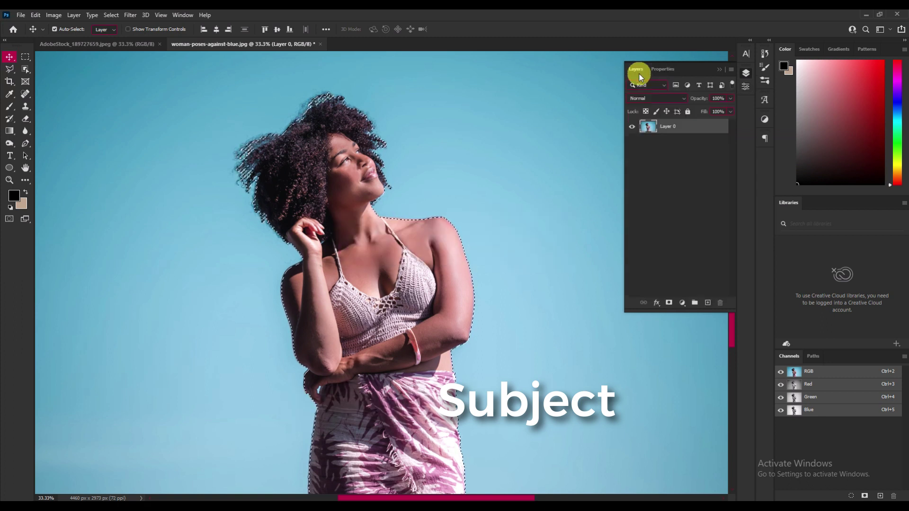
click(669, 303)
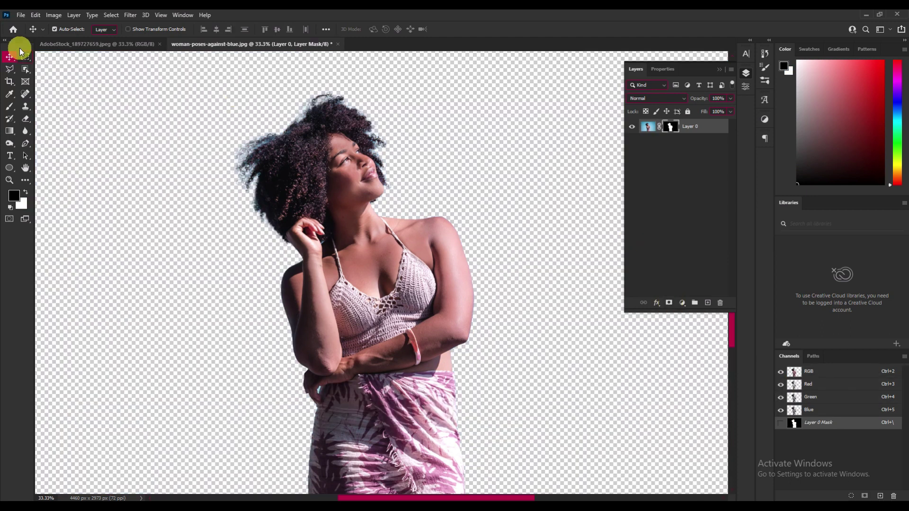
- In Select and Mask, paint the curly hair edges with an enlarged Refine Edge Brush and apply
click(25, 56)
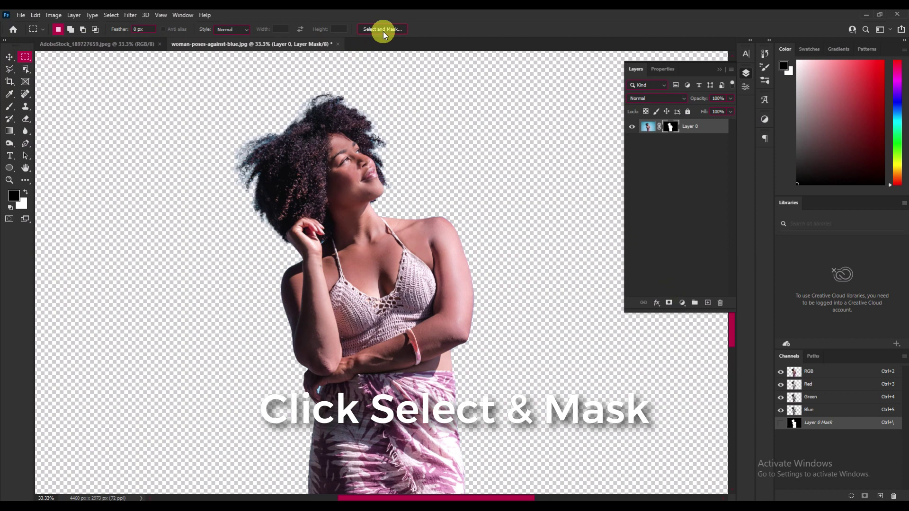
click(383, 29)
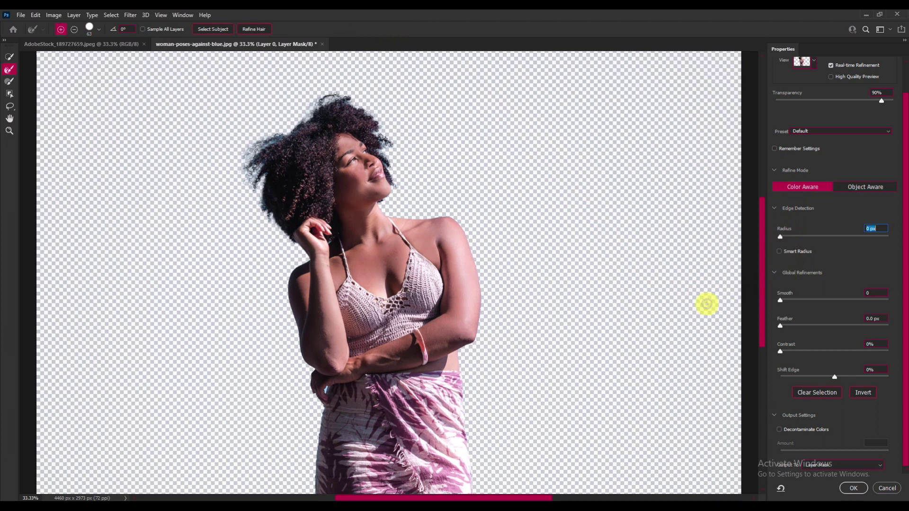
key(bracketright)
key(bracketright)
key(bracketright)
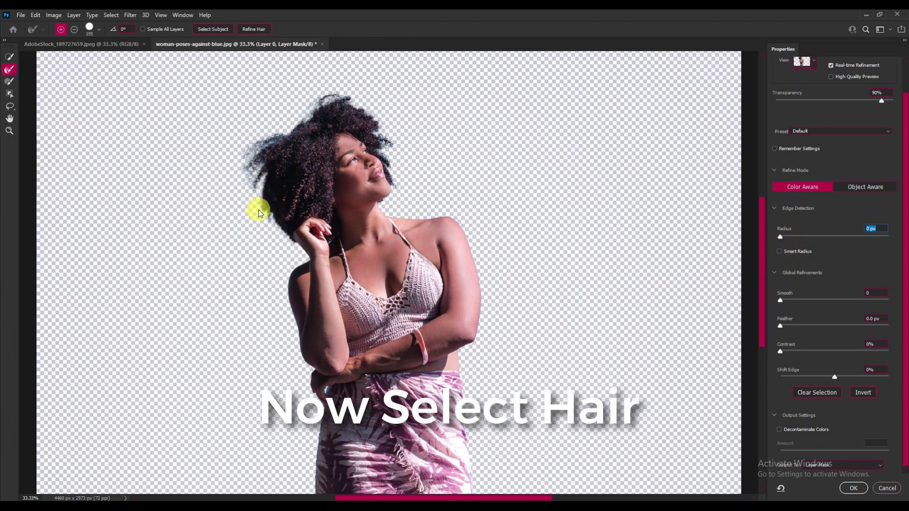
mouse_move(276, 134)
mouse_down()
mouse_move(322, 101)
mouse_move(431, 240)
mouse_up()
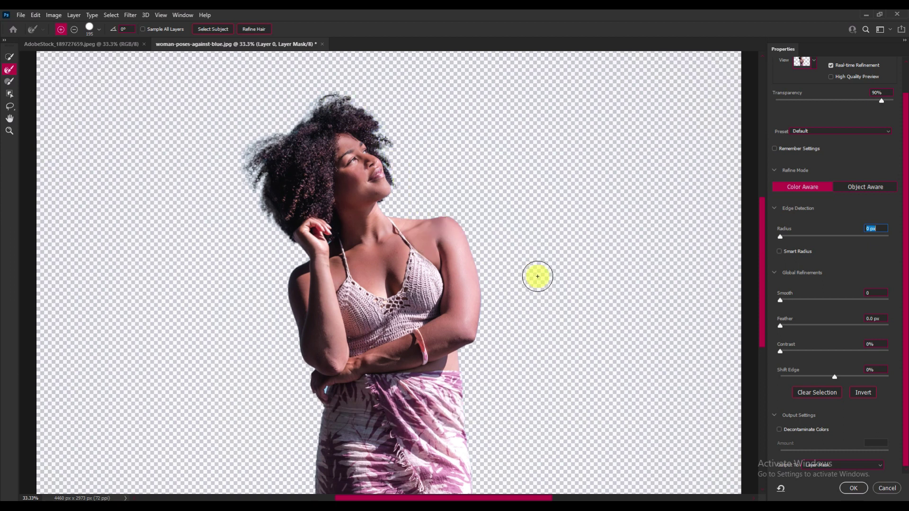
click(853, 491)
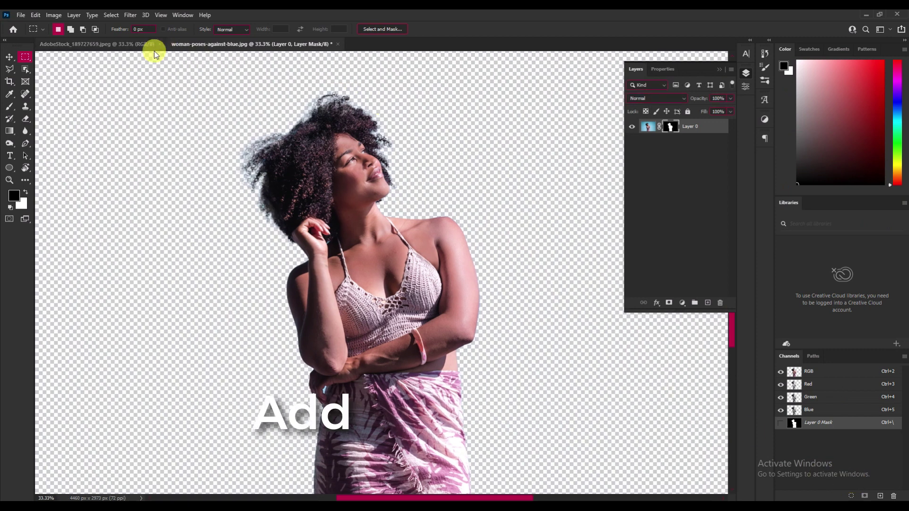
- Bring the grunge wall image into the woman's document, scale it to fill the canvas, and stack it beneath her
click(132, 43)
click(9, 58)
drag(215, 46, 294, 237)
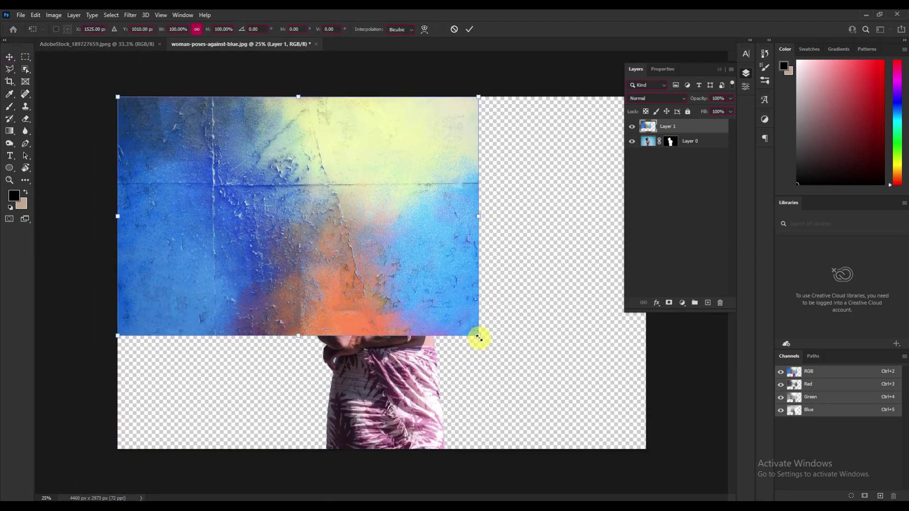
drag(478, 335, 639, 472)
key(Return)
drag(706, 149, 704, 124)
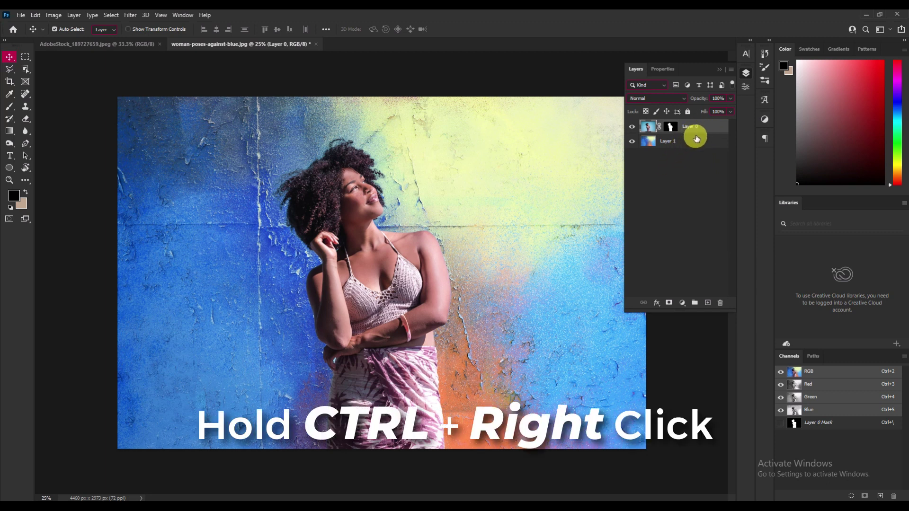
- Fill a new layer with a black woman-shaped silhouette loaded from her mask
ctrl+click(670, 126)
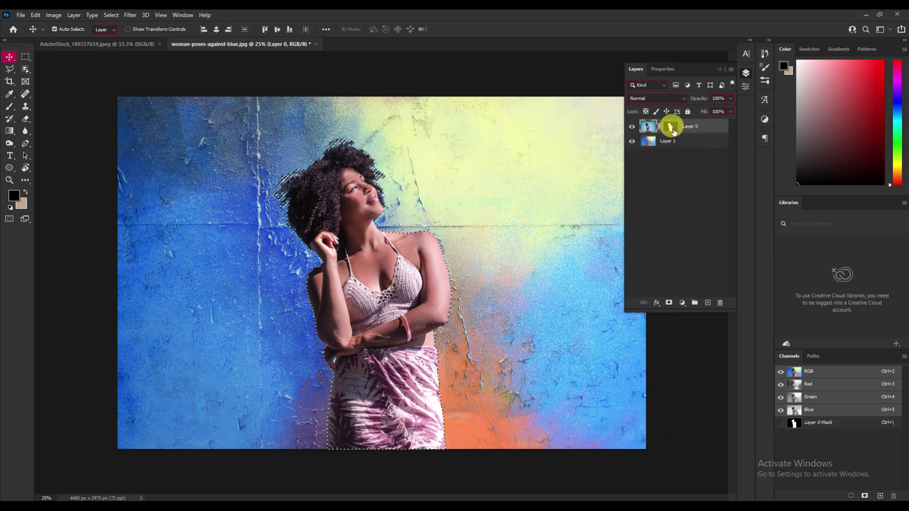
click(708, 303)
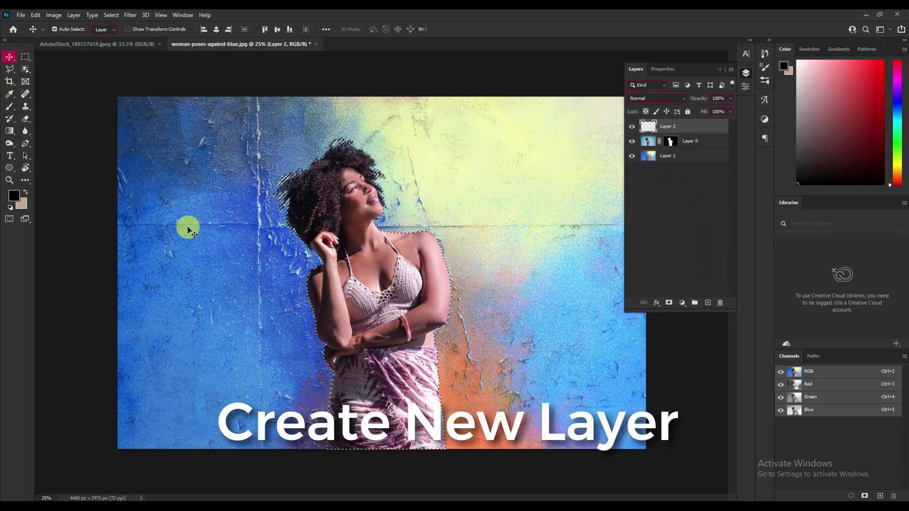
click(16, 196)
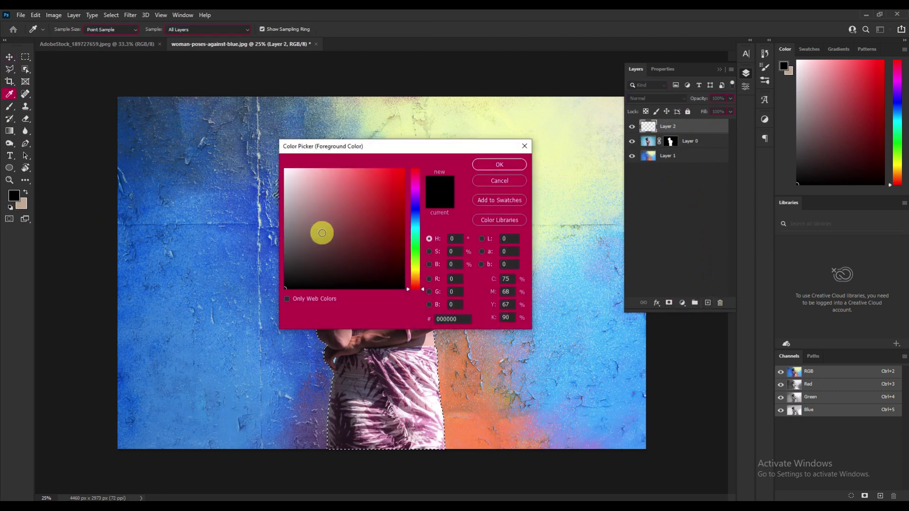
click(501, 166)
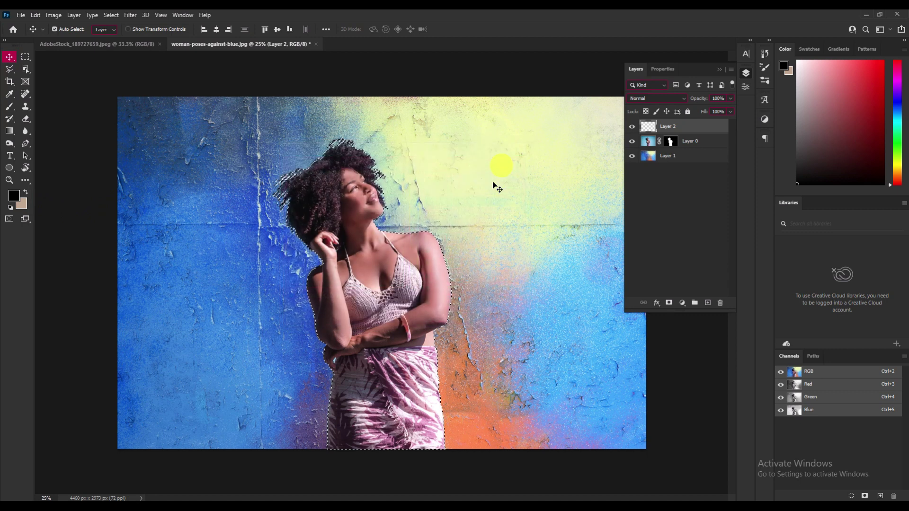
key(alt+BackSpace)
key(ctrl+d)
- Shift the black silhouette to the woman's left and stack it behind her
drag(348, 205, 258, 208)
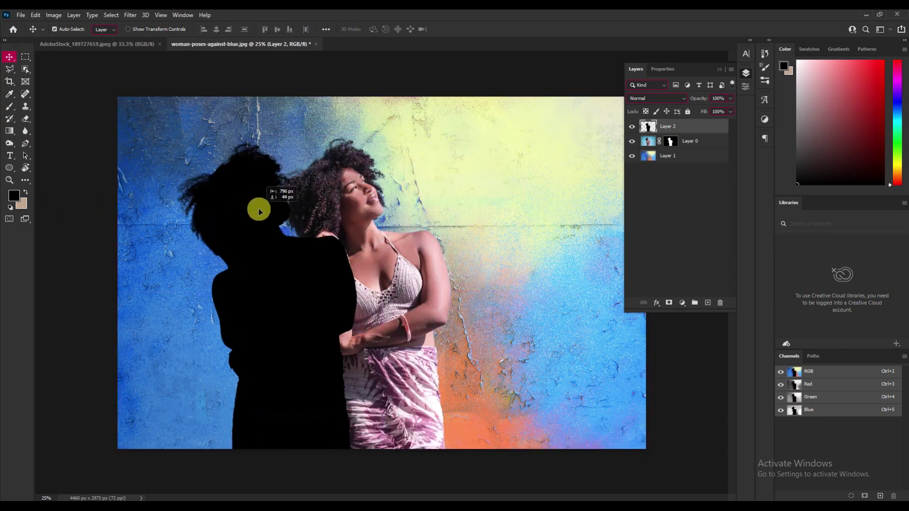
drag(665, 134, 681, 146)
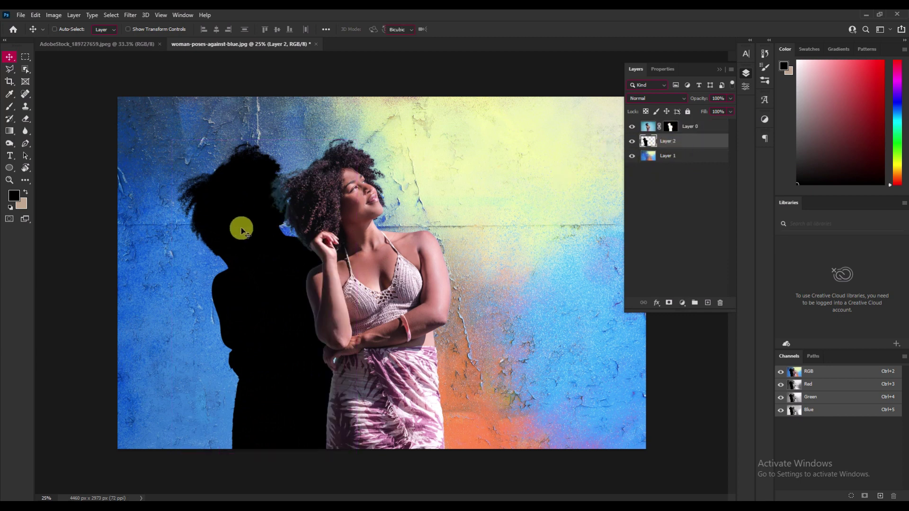
key(ctrl+t)
- Scale the shadow silhouette down to about 90% size
right_click(208, 191)
click(208, 192)
drag(172, 140, 285, 283)
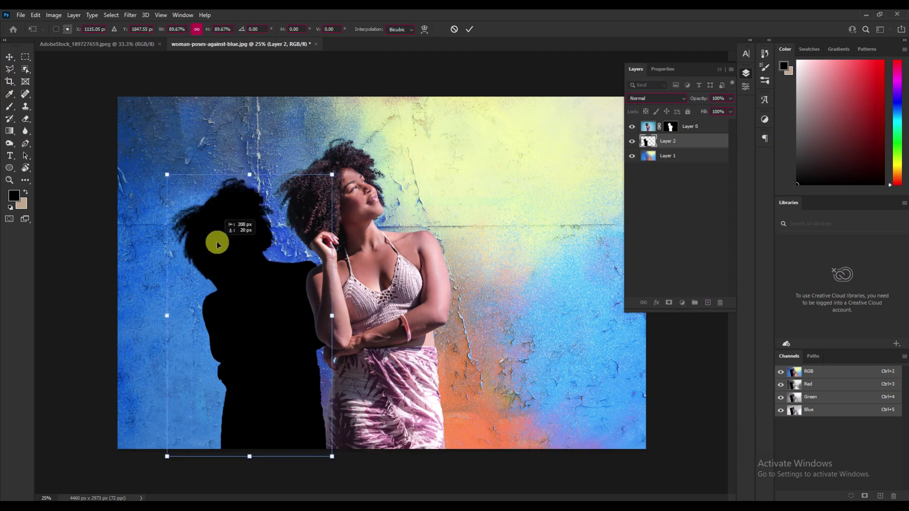
- Distort the shadow's corners so it slants and stretches leftward across the wall
right_click(272, 261)
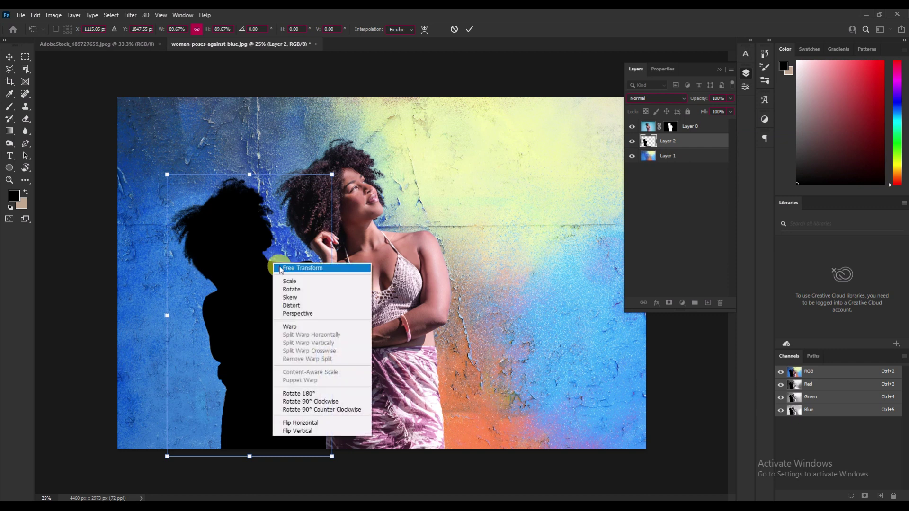
click(314, 306)
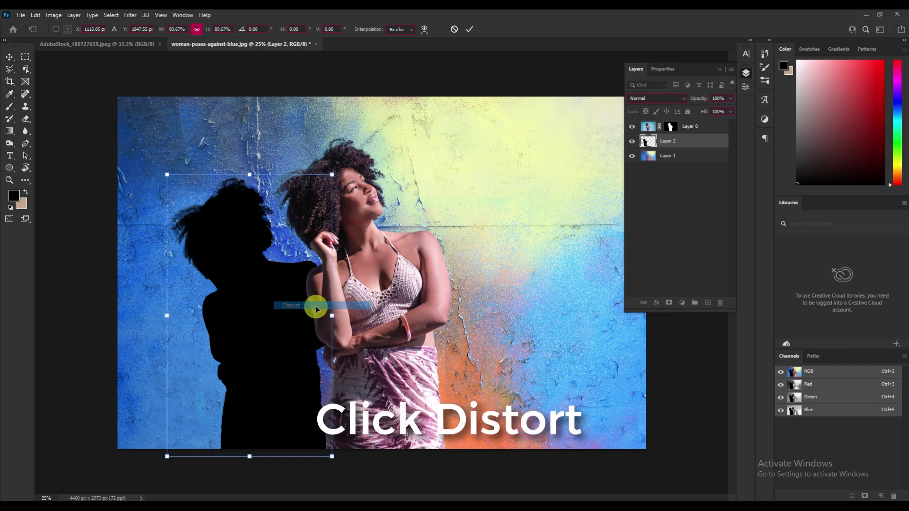
drag(170, 177, 143, 233)
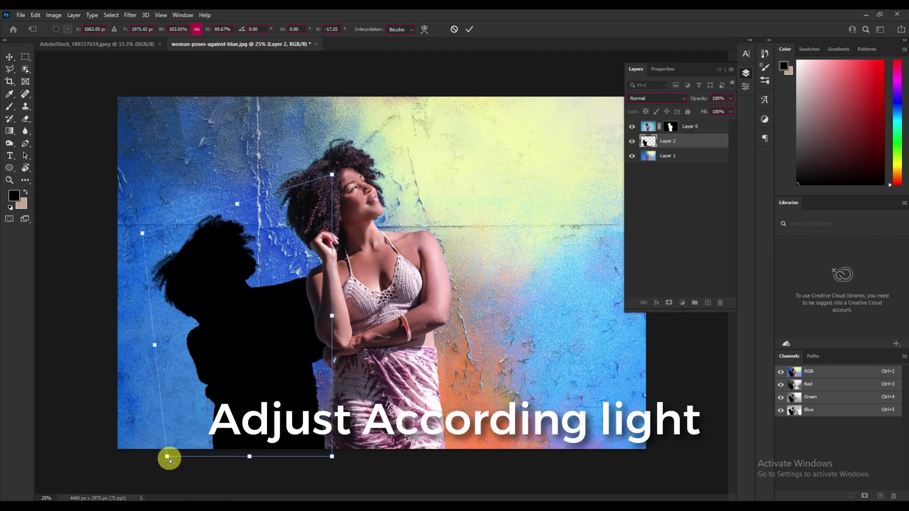
drag(167, 457, 121, 495)
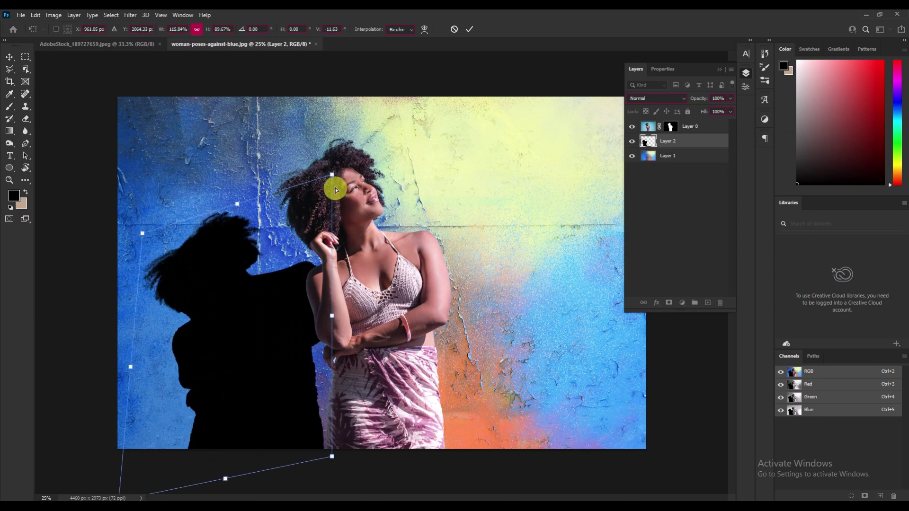
mouse_move(334, 175)
mouse_down()
mouse_move(307, 196)
mouse_move(313, 192)
mouse_up()
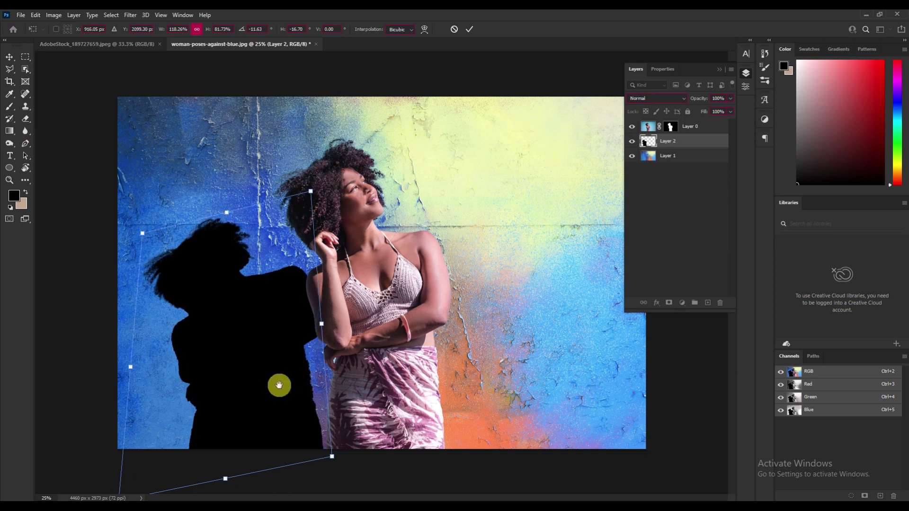
key(Return)
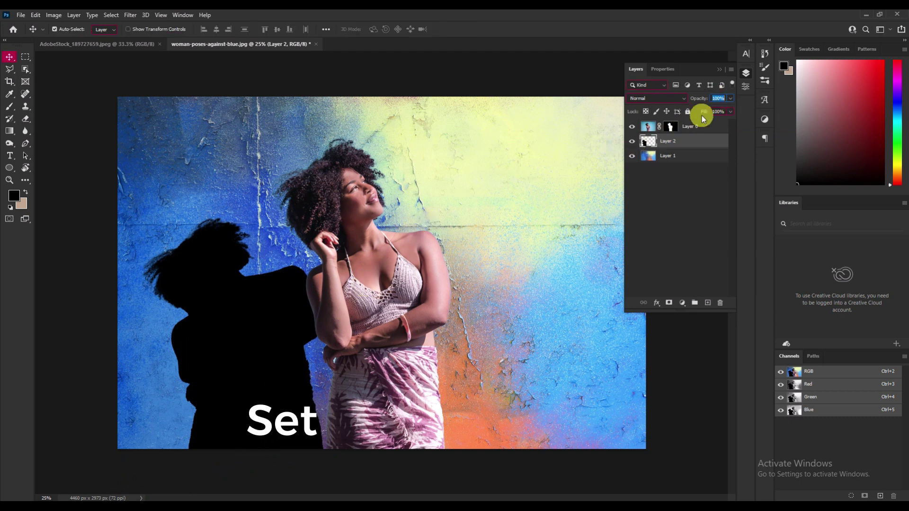
- Set the shadow layer to 50% opacity and soften it with a roughly 20.8-pixel Gaussian Blur
text(50)
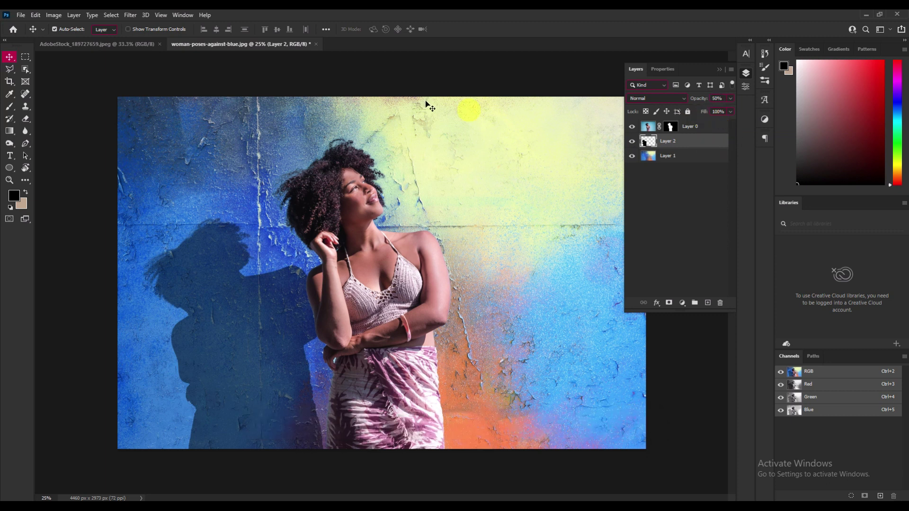
click(129, 15)
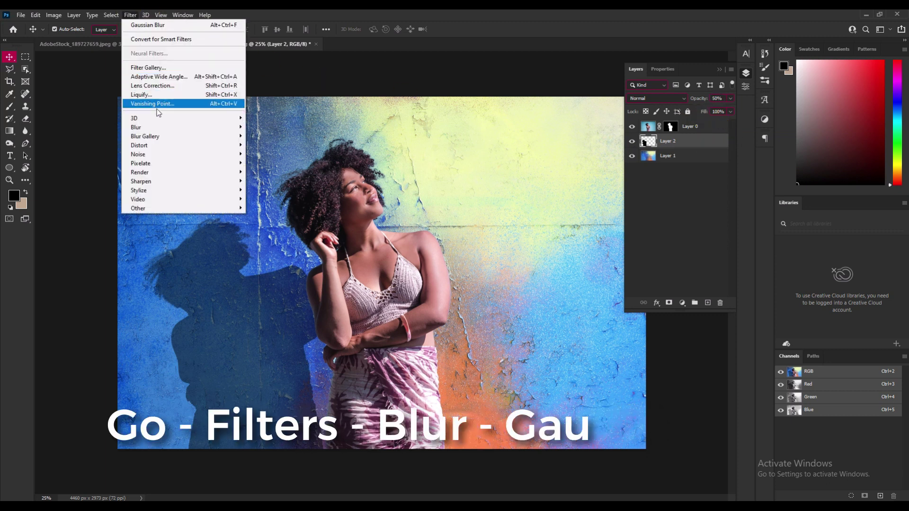
mouse_move(135, 126)
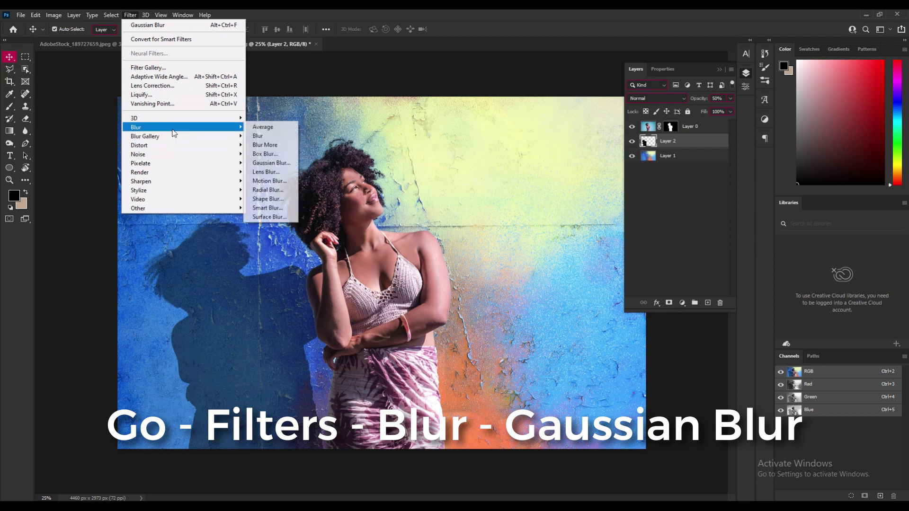
click(274, 162)
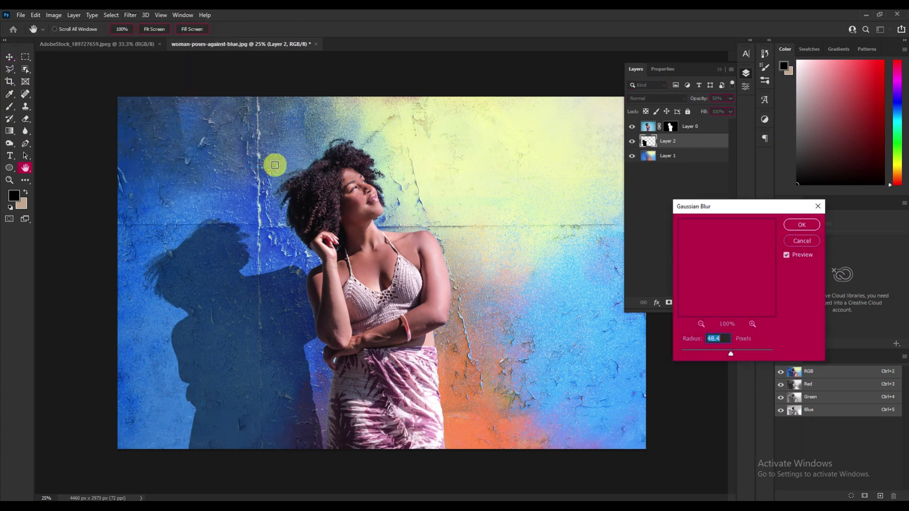
click(701, 325)
click(701, 325)
click(701, 324)
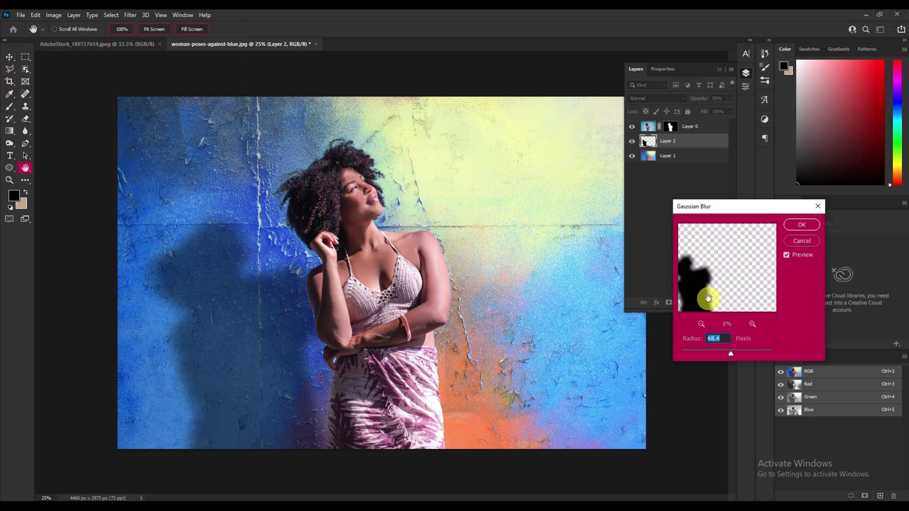
drag(704, 296, 733, 277)
click(750, 324)
click(750, 324)
click(750, 324)
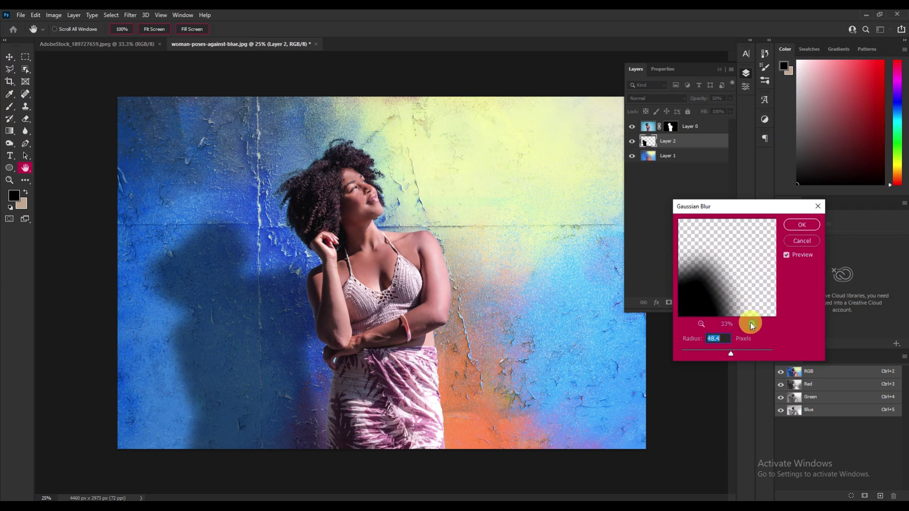
drag(717, 352, 722, 350)
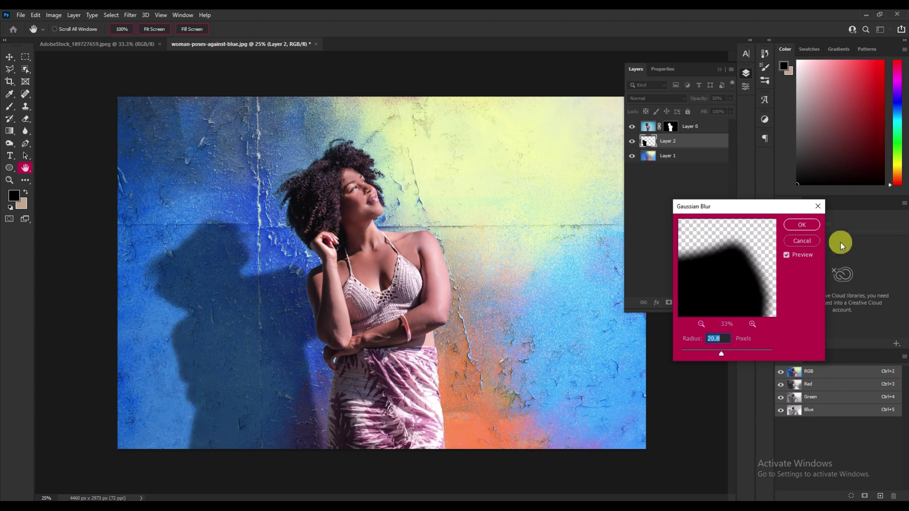
click(802, 225)
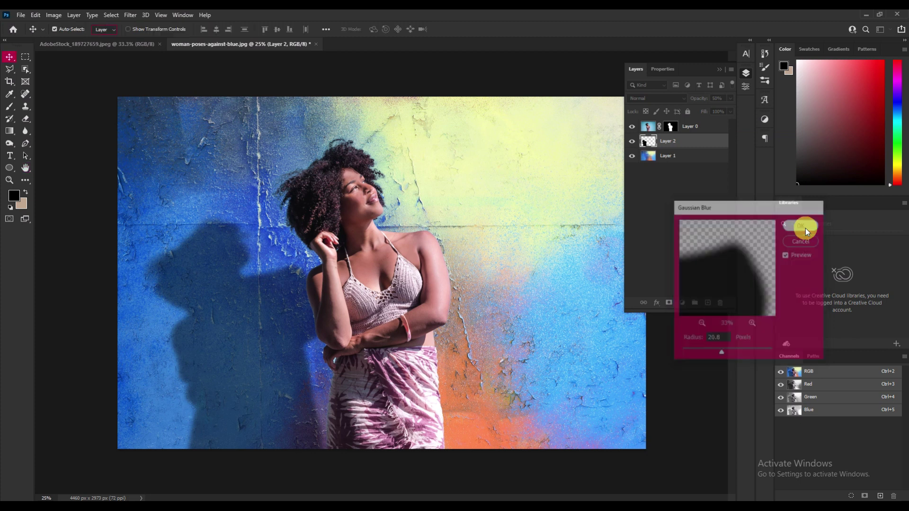
- Add a Curves adjustment above the woman's layer, pulling the white point left to brighten everything
click(697, 132)
click(682, 303)
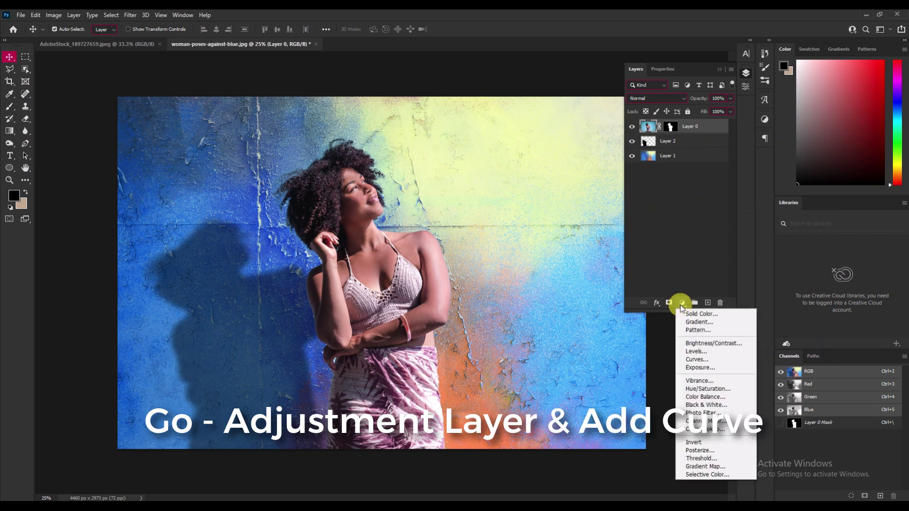
click(693, 361)
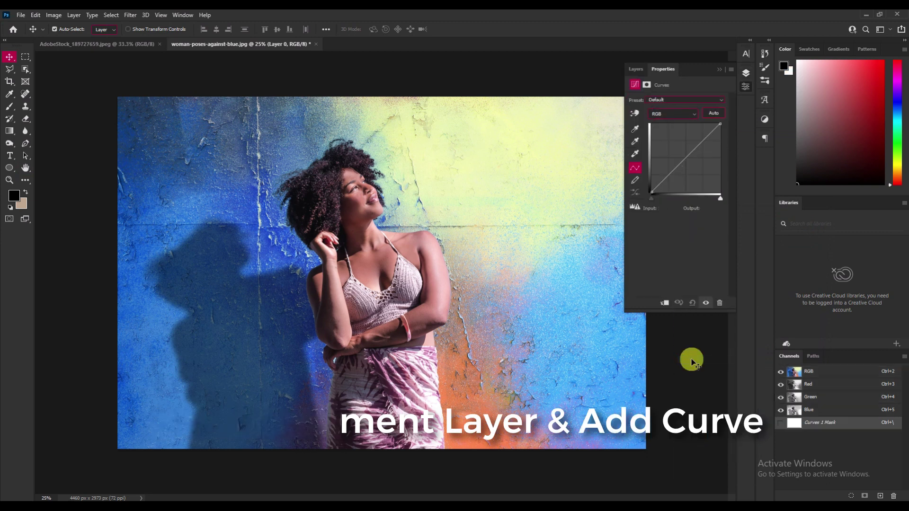
drag(723, 198, 710, 200)
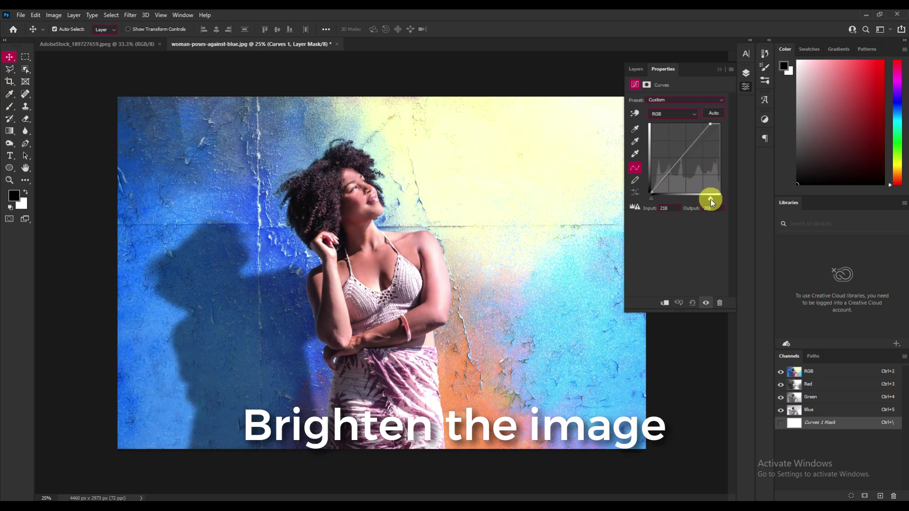
click(635, 69)
click(675, 127)
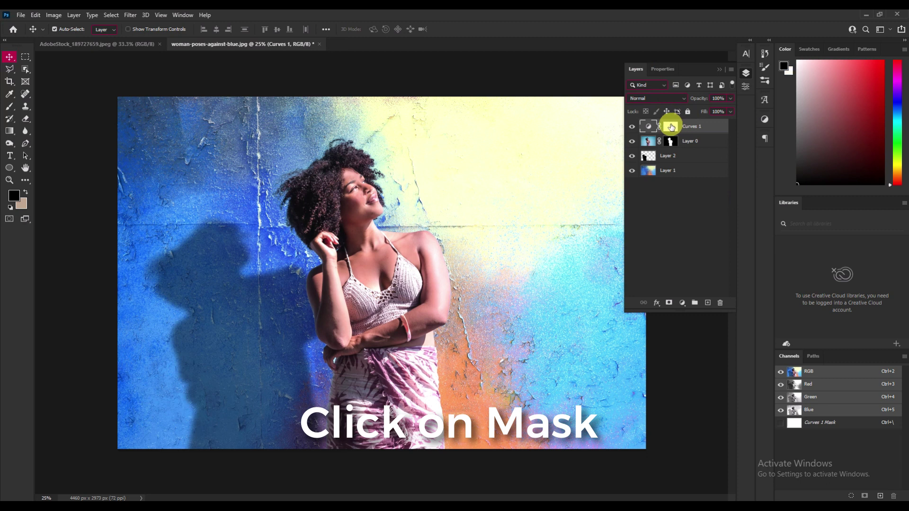
- Draw a lower-left-to-upper-right gradient on the Curves 1 mask, with the white stop at 0% opacity
click(670, 127)
click(10, 132)
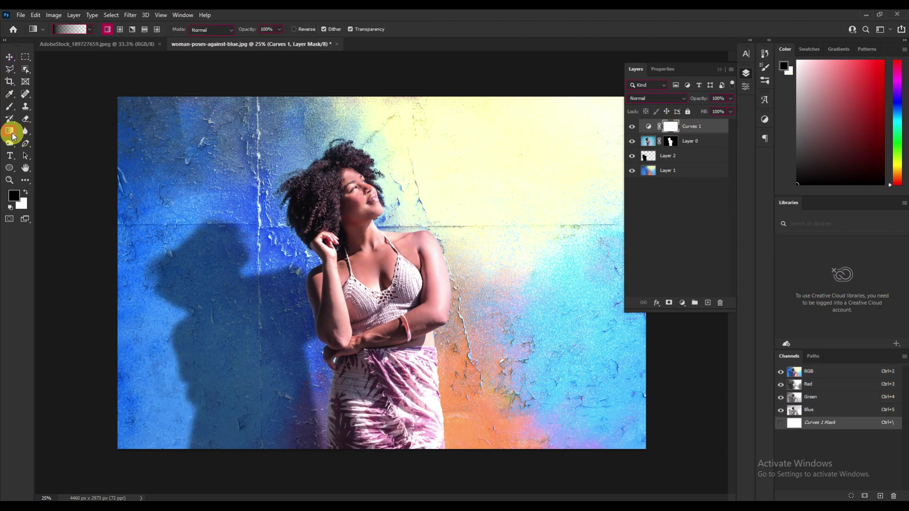
click(72, 29)
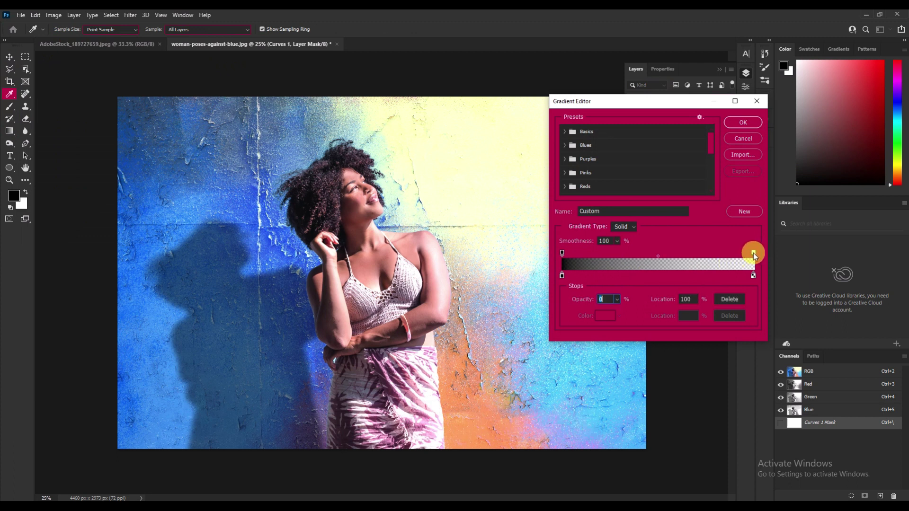
click(617, 299)
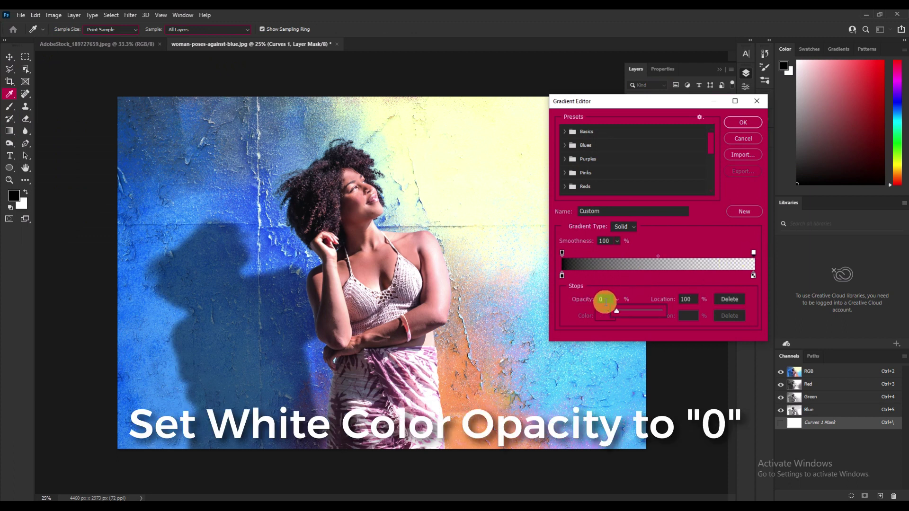
click(603, 300)
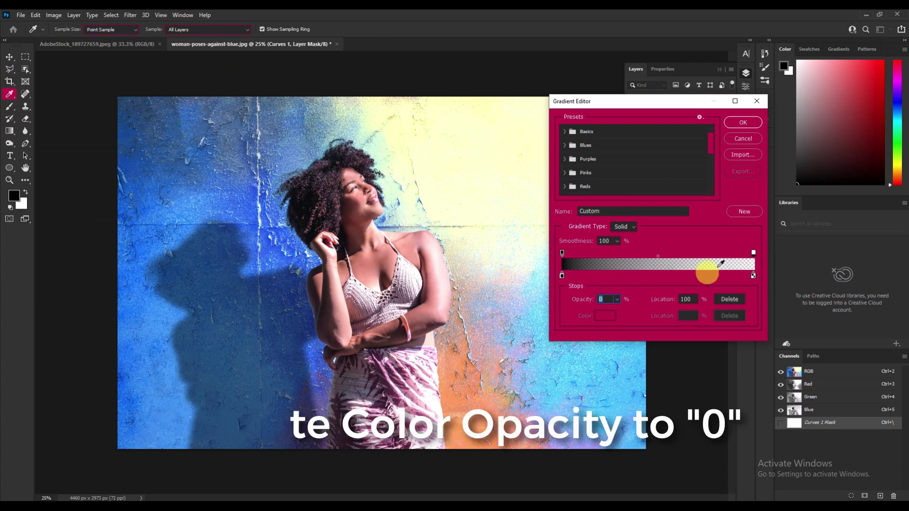
click(734, 126)
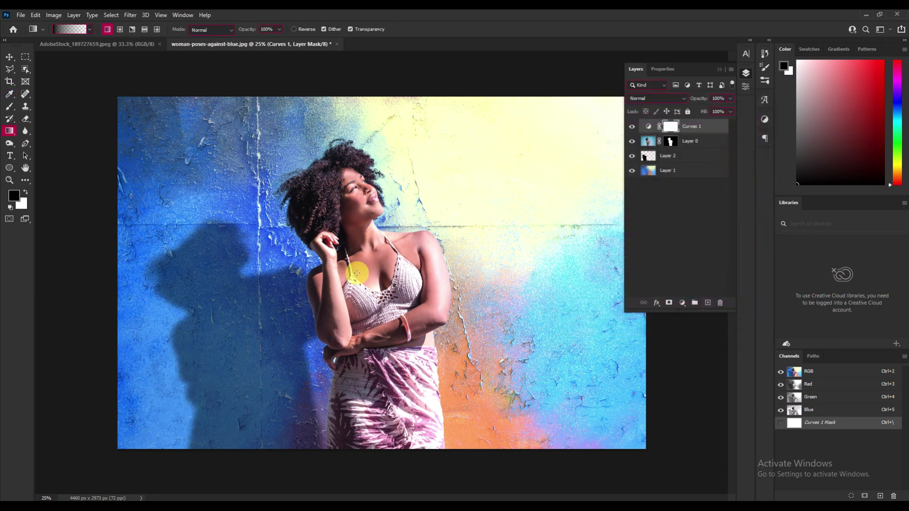
drag(102, 355, 438, 224)
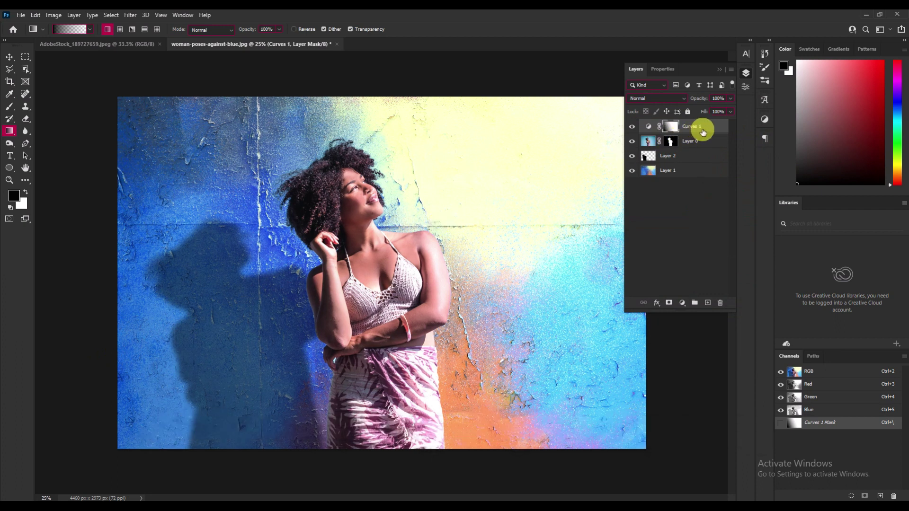
drag(77, 310, 443, 179)
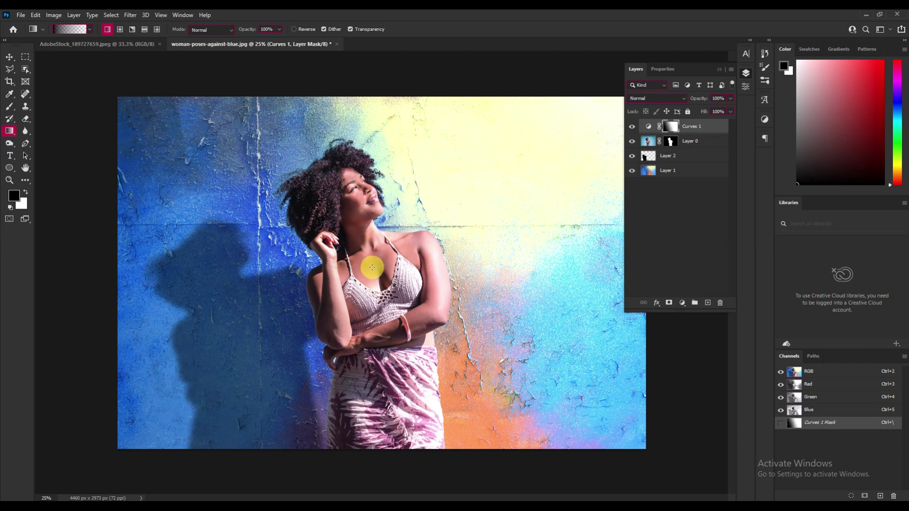
- Add a second Curves layer with an S-curve: highlights raised, shadows pulled down
click(696, 143)
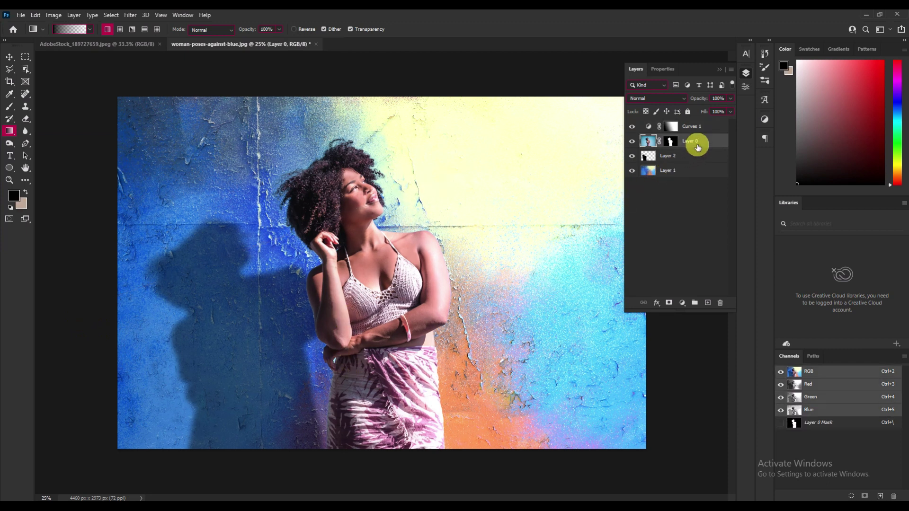
click(706, 129)
click(681, 302)
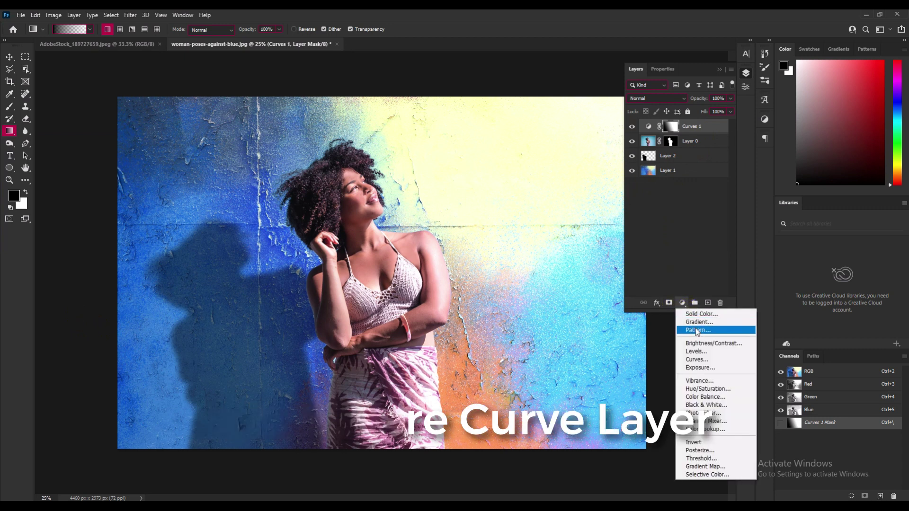
click(701, 361)
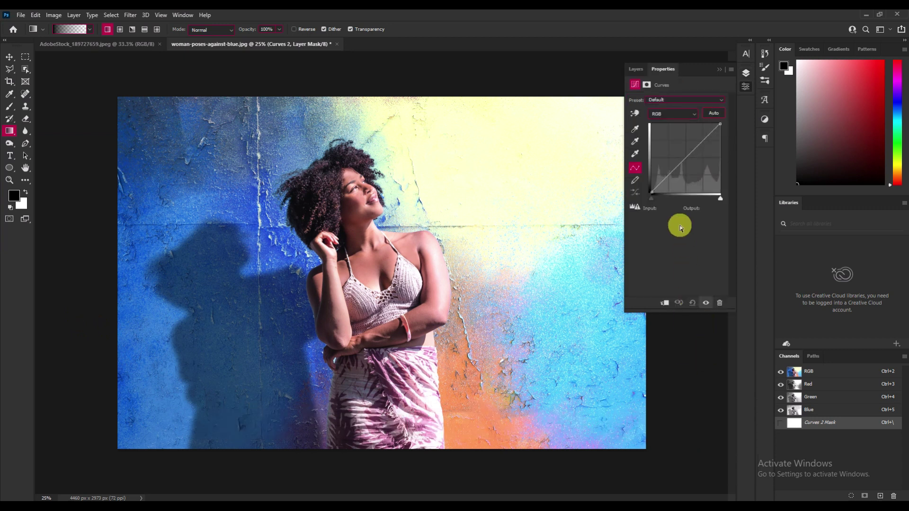
click(700, 137)
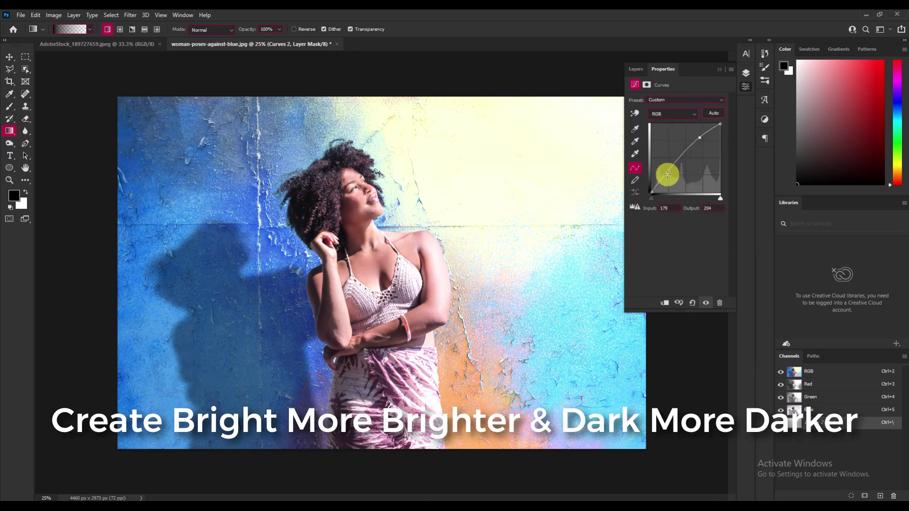
drag(670, 179, 666, 180)
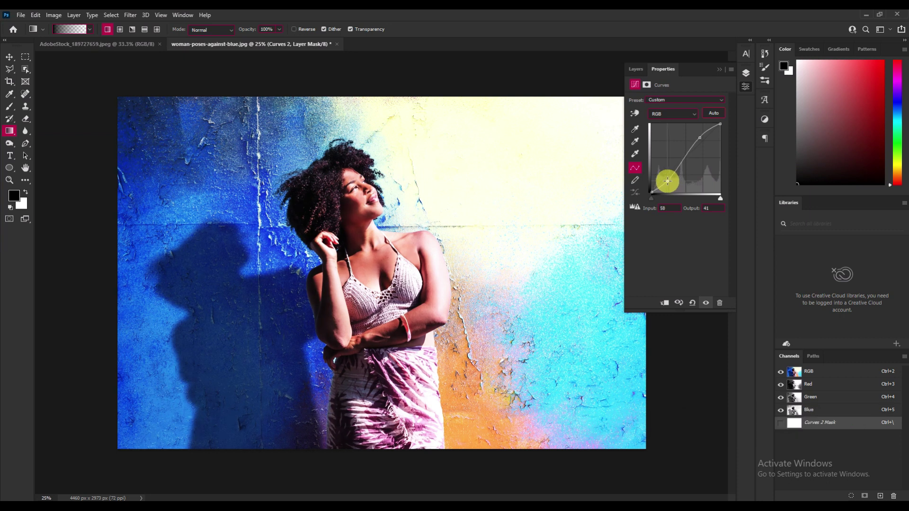
click(699, 138)
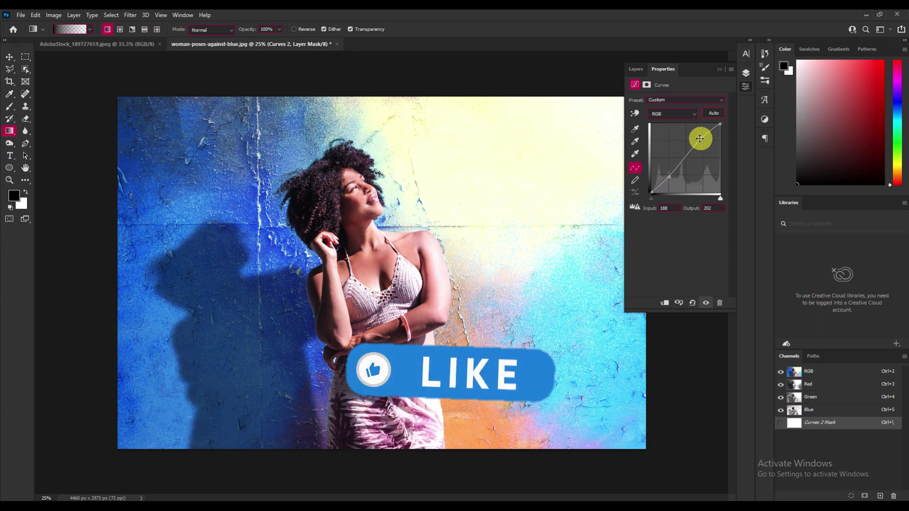
click(639, 70)
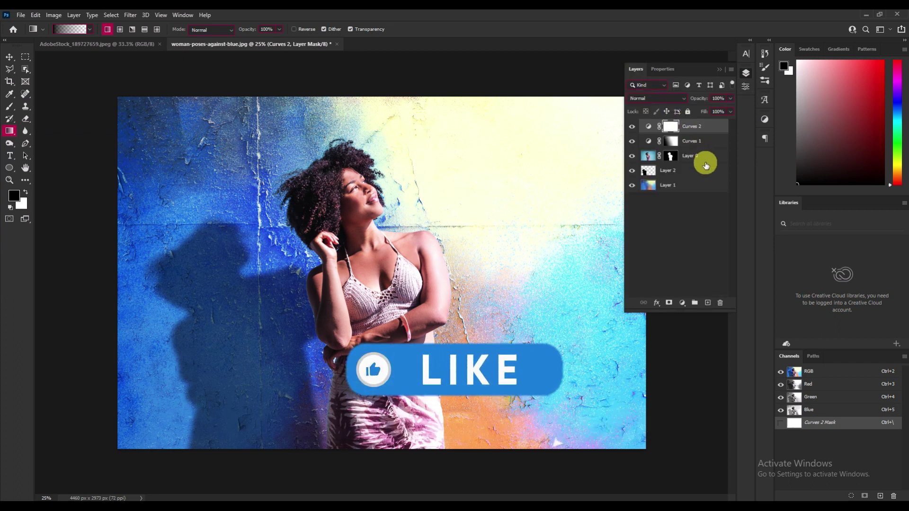
- Duplicate the wall layer, move the copy above the woman's layer, and clip it to her
click(729, 99)
drag(729, 107, 723, 109)
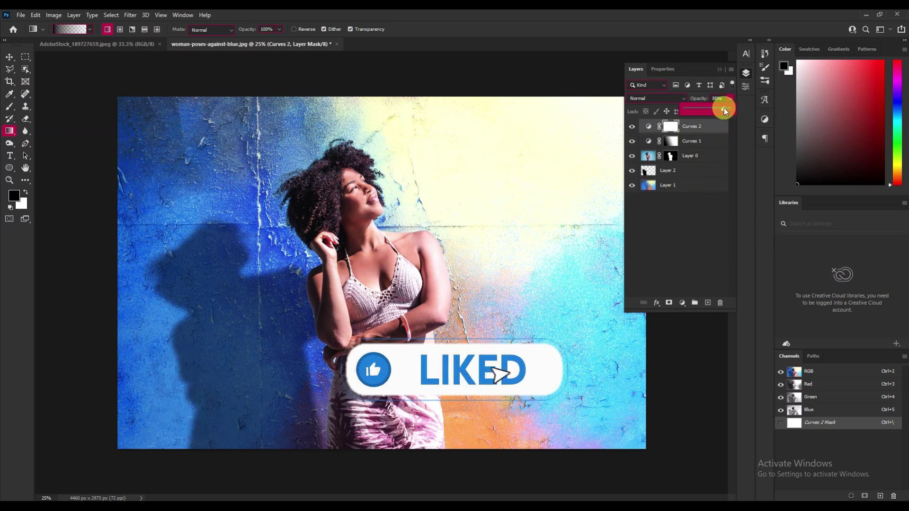
click(708, 157)
click(701, 185)
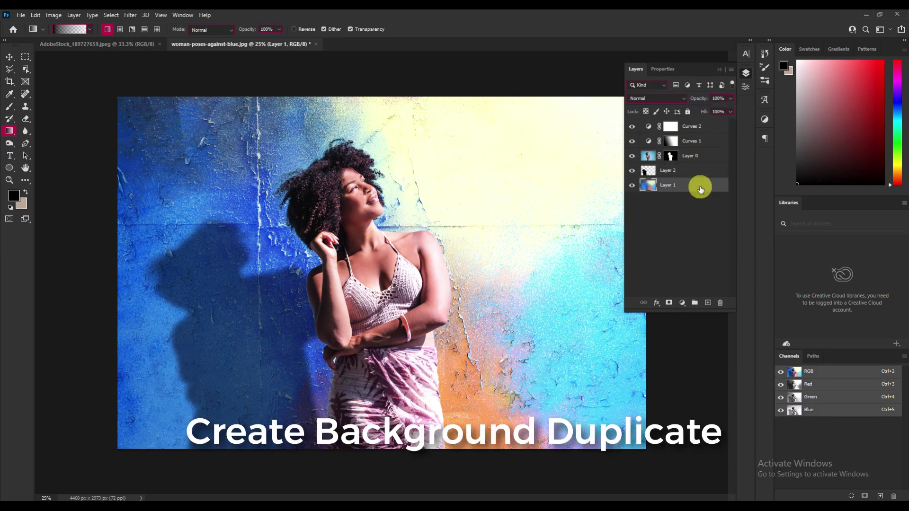
key(ctrl+j)
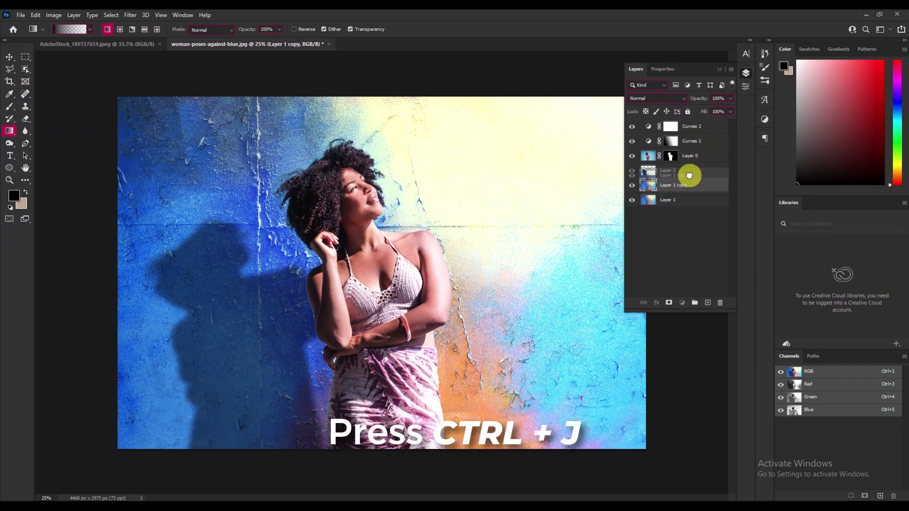
drag(699, 185, 694, 153)
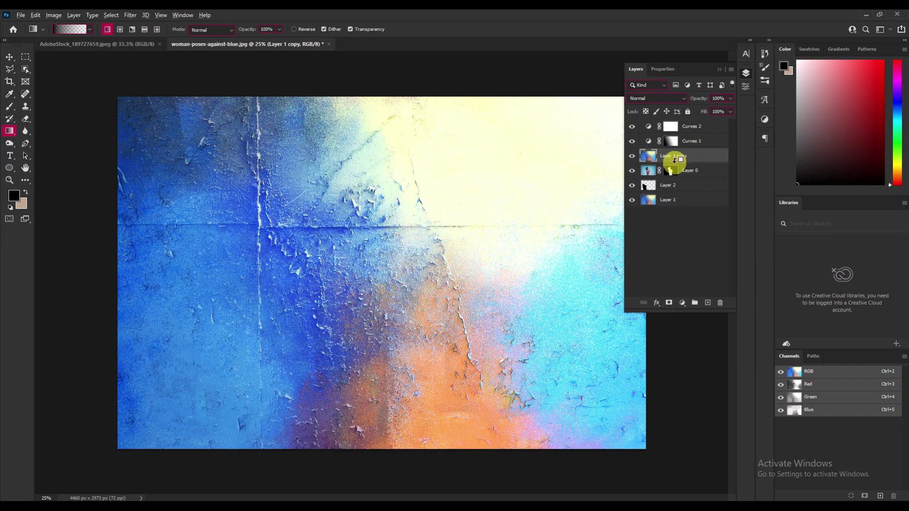
alt+click(674, 160)
click(132, 17)
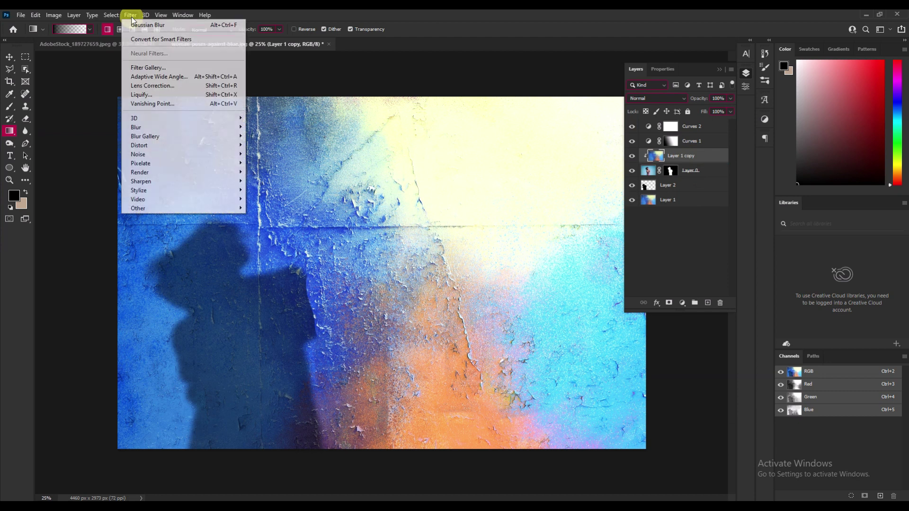
mouse_move(181, 127)
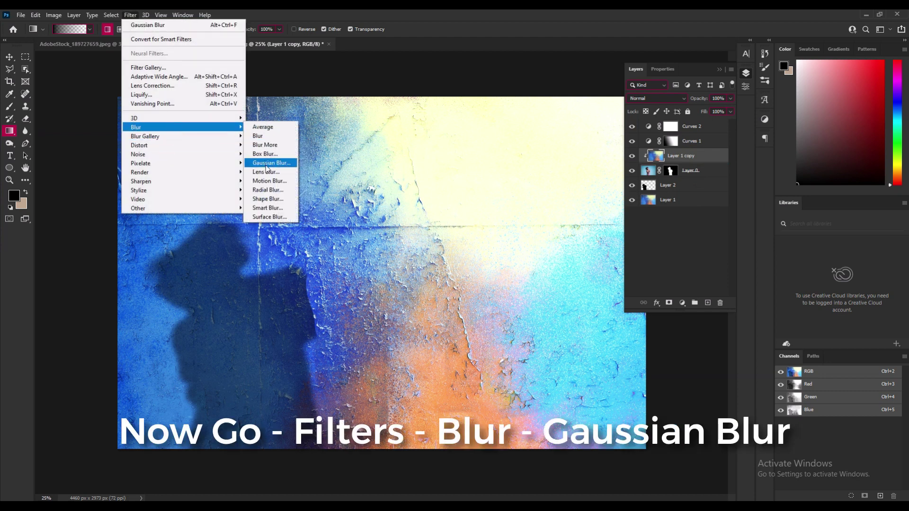
- Apply a Gaussian Blur of about 41.5 radius to the wall copy
click(267, 163)
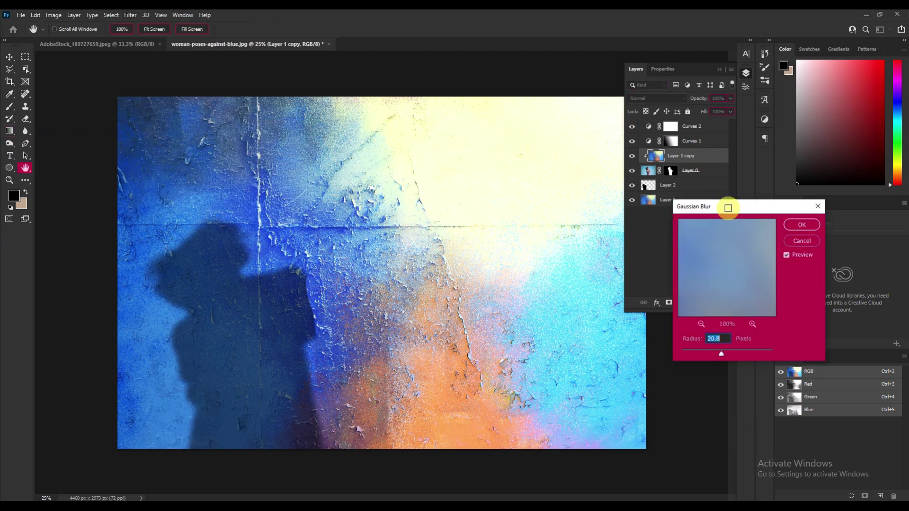
drag(728, 207, 589, 175)
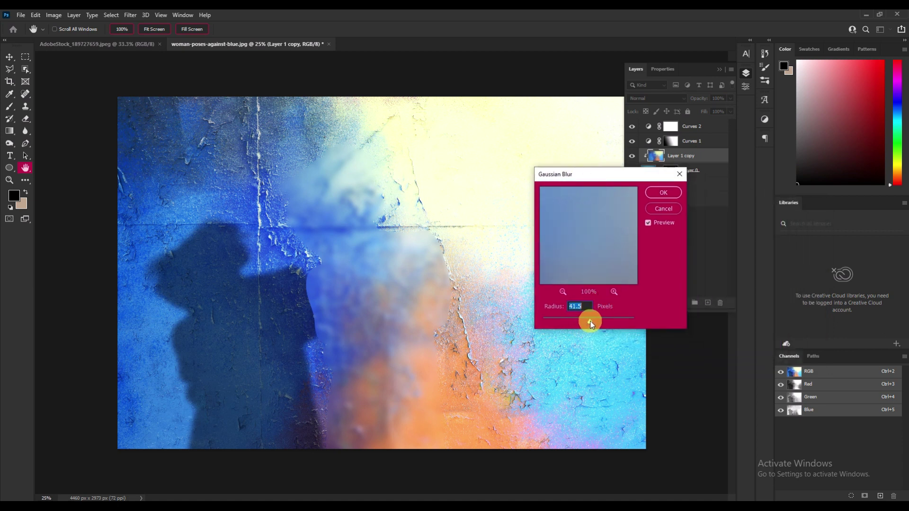
click(664, 192)
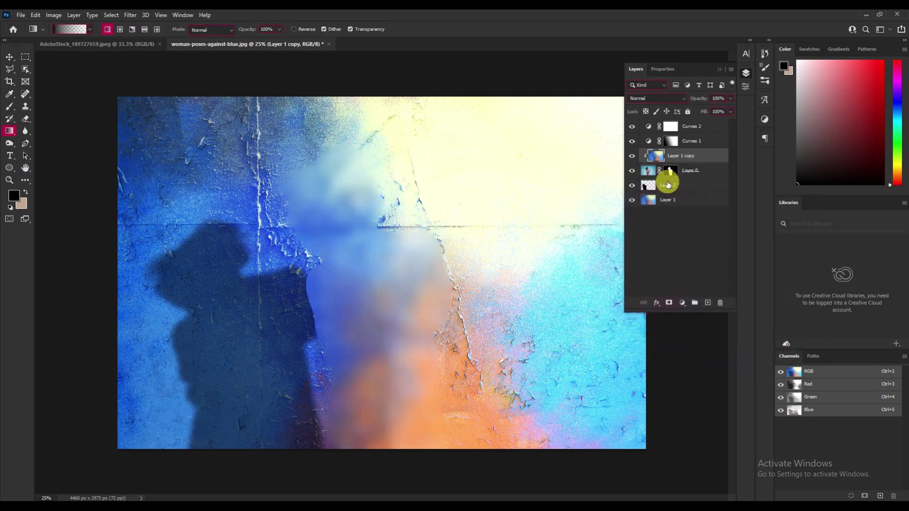
- Set the wall copy's blend mode to Color at about 14% opacity
click(659, 98)
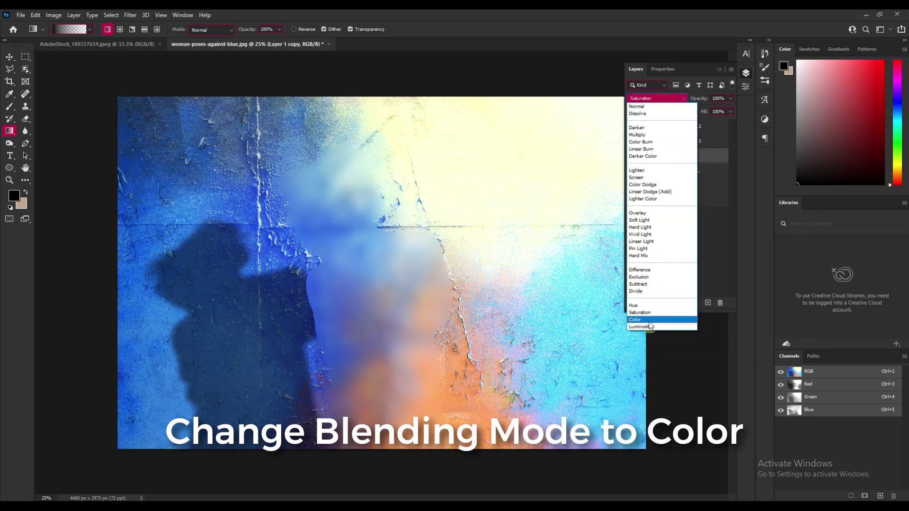
click(646, 322)
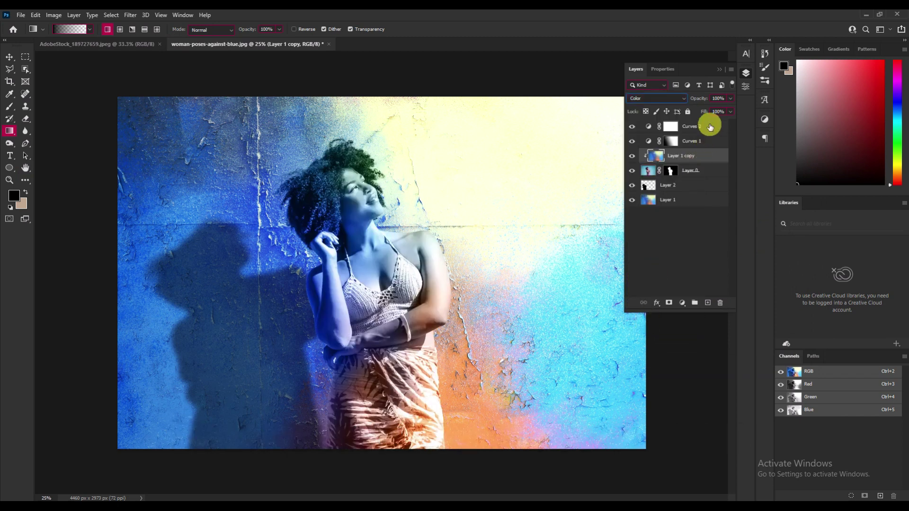
click(729, 98)
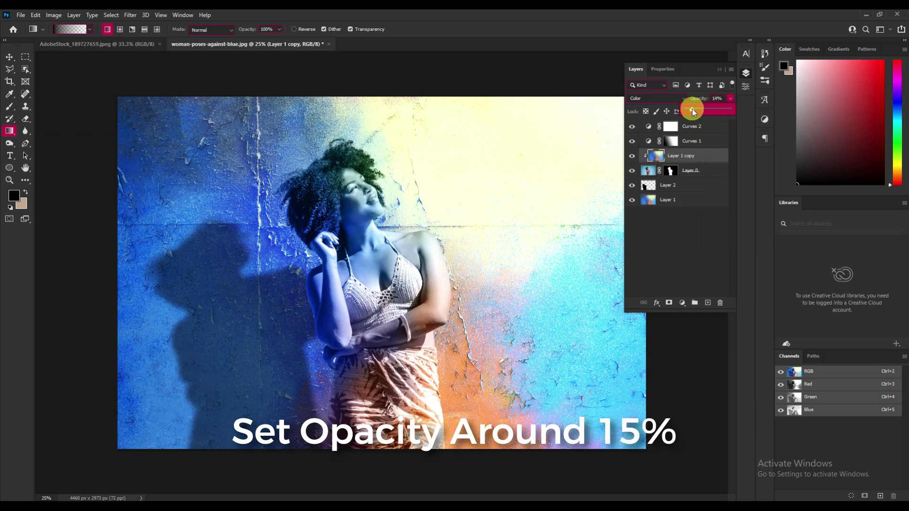
drag(690, 111, 692, 110)
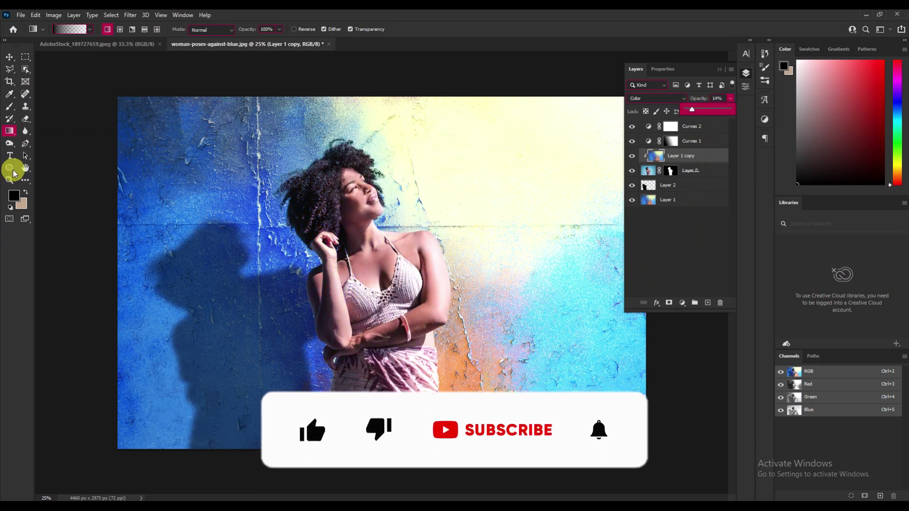
click(9, 58)
key(alt+bracketright)
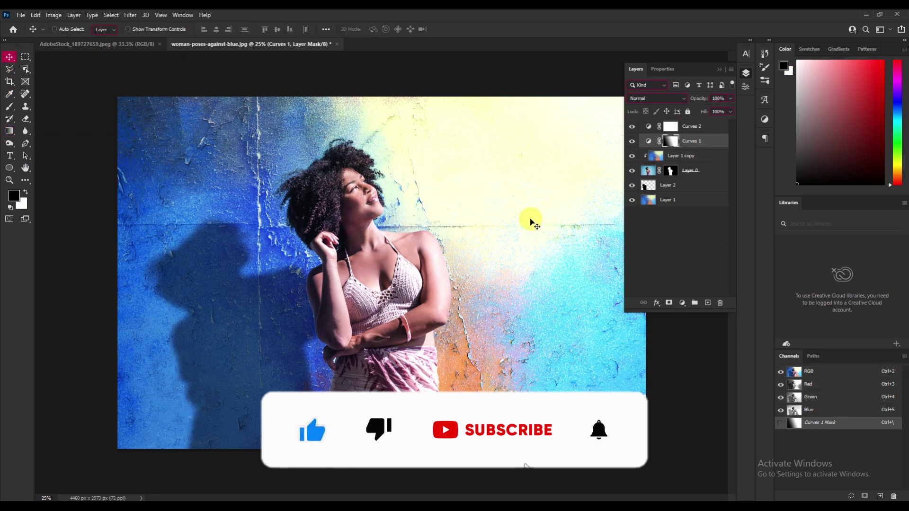
key(ctrl+plus)
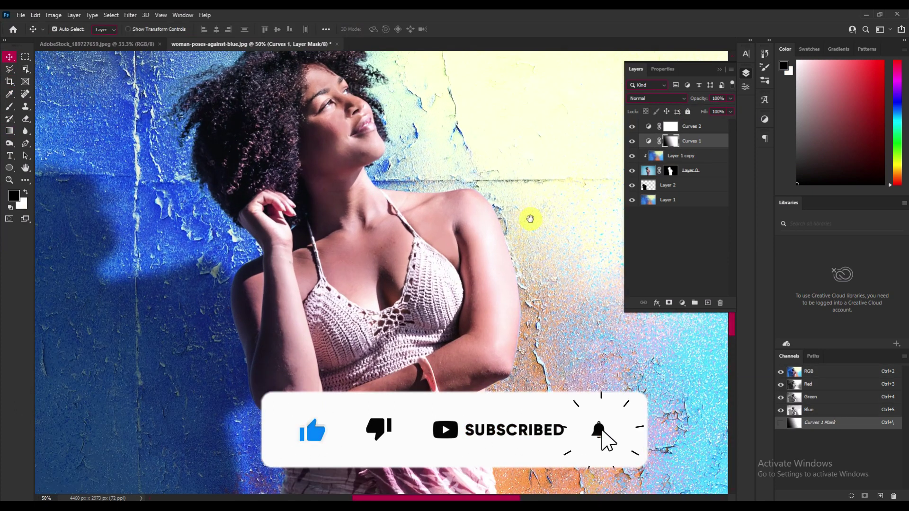
scroll(497, 261, down, 5)
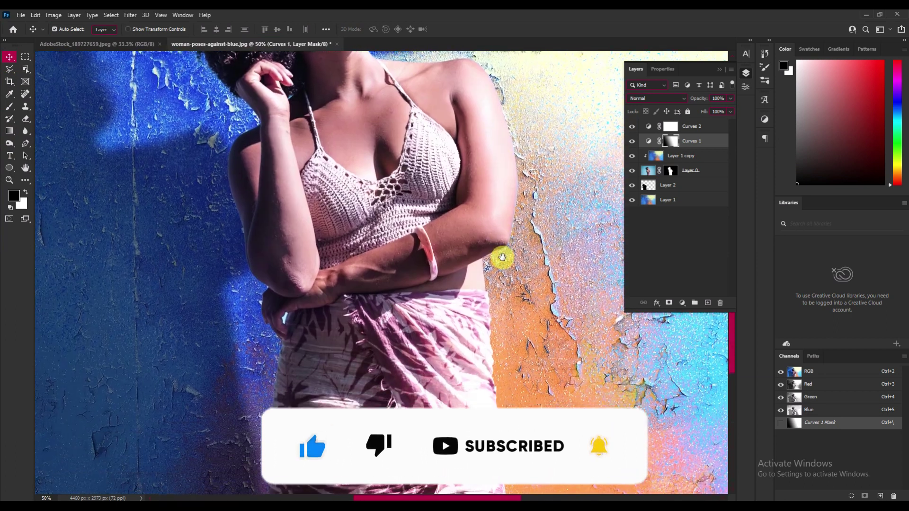
drag(505, 241, 513, 323)
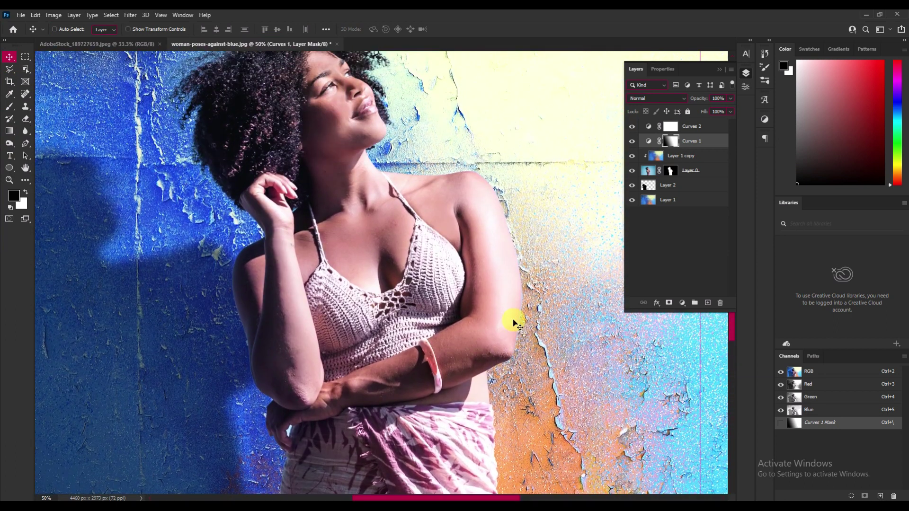
key(ctrl+minus)
key(ctrl+minus)
key(ctrl+minus)
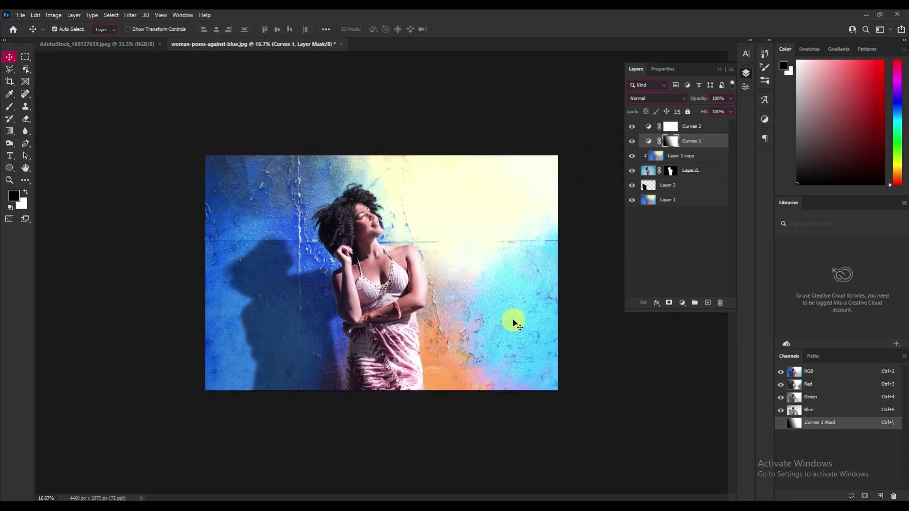